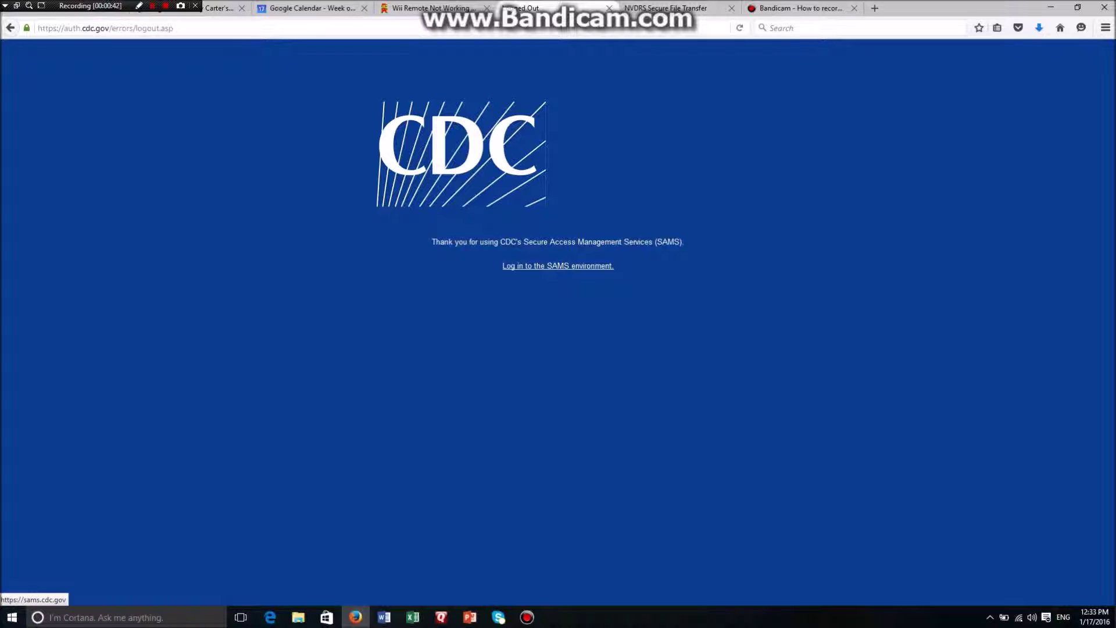
# - Log in to the SAMS environment with SAMS credentials, entering the account username and the account password
pyautogui.click(558, 265)
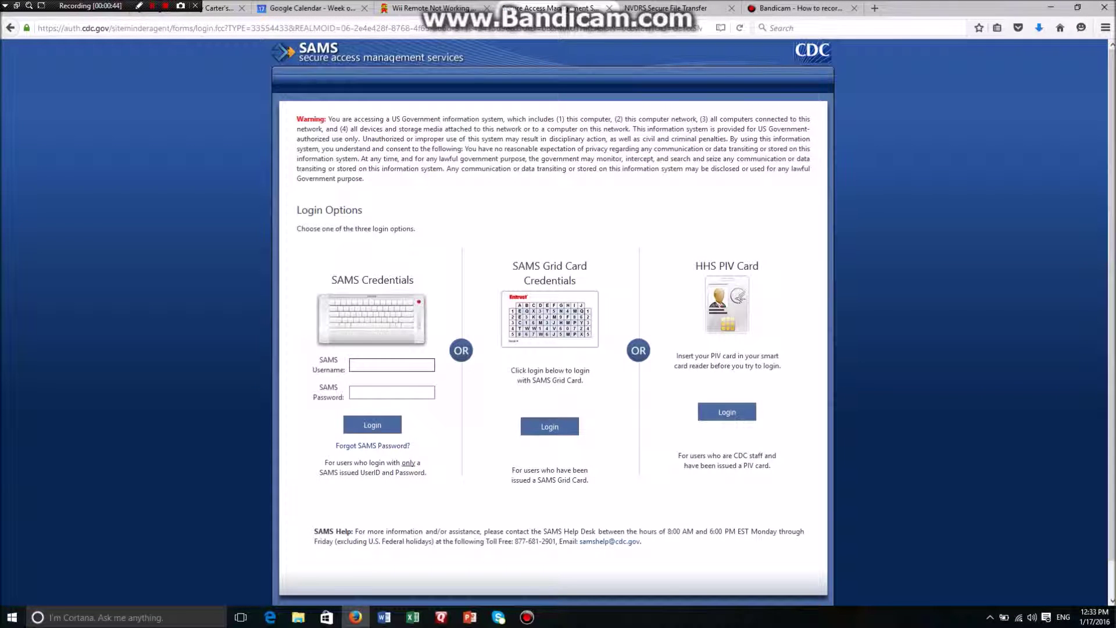
pyautogui.click(391, 365)
pyautogui.write('sc')
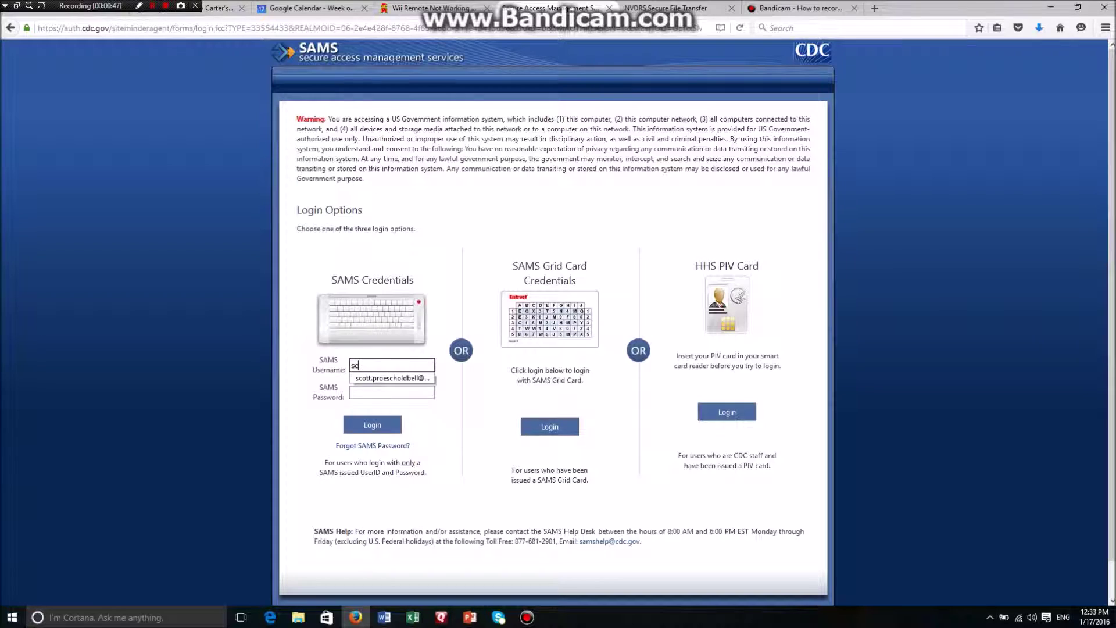
pyautogui.press('Down')
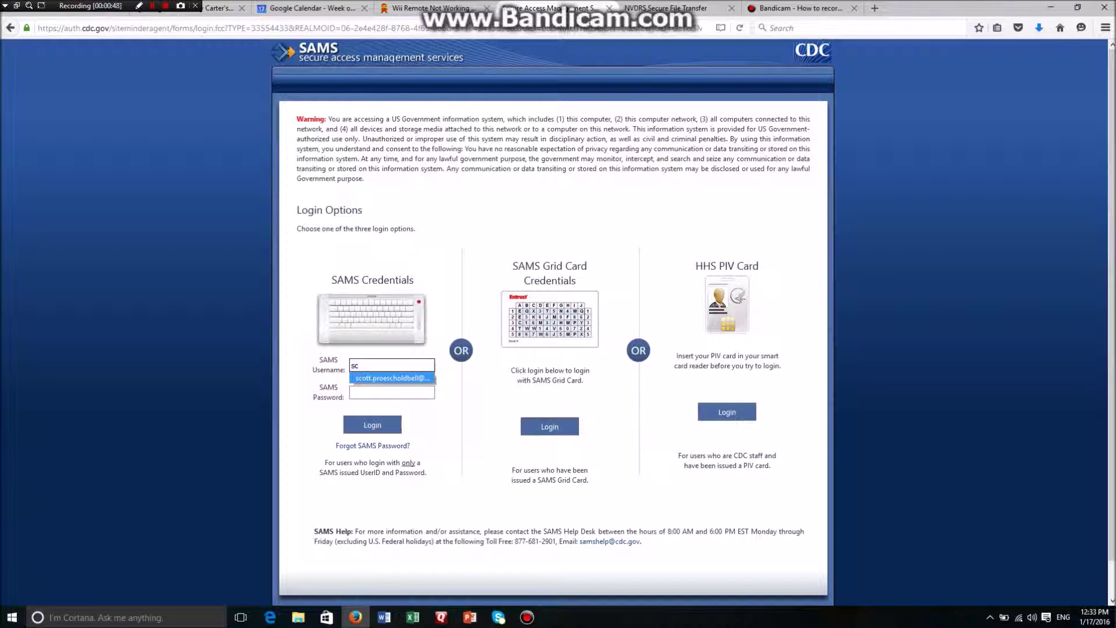
pyautogui.press('Tab')
pyautogui.write('*********')
pyautogui.press('Return')
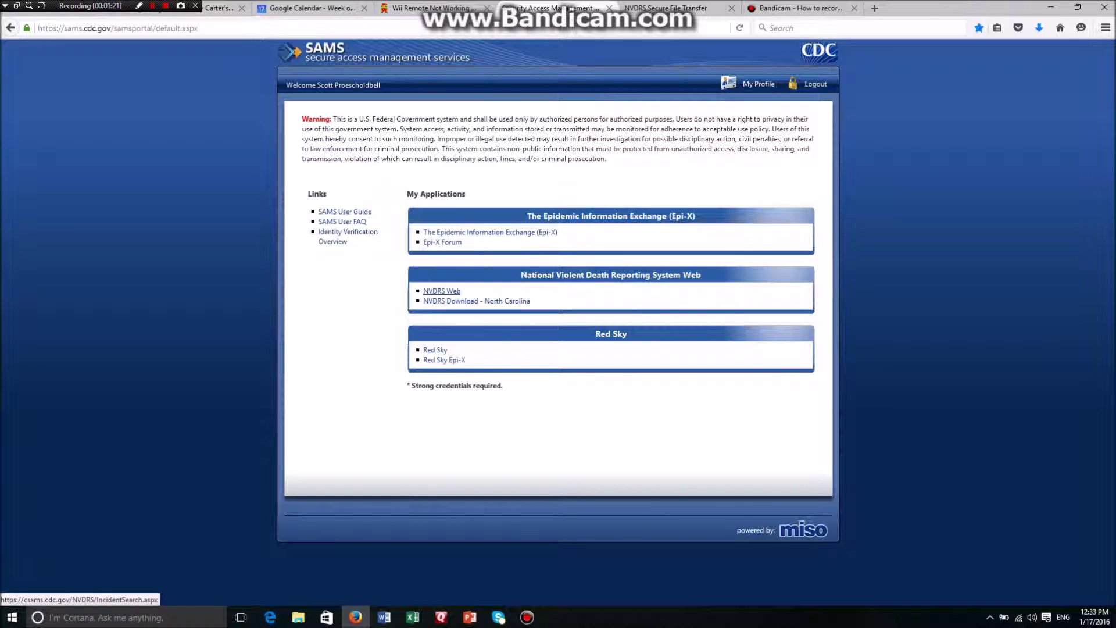
# - Open NVDRS Web from the SAMS applications list, and return to the portal to open NVDRS Download - North Carolina
pyautogui.click(442, 290)
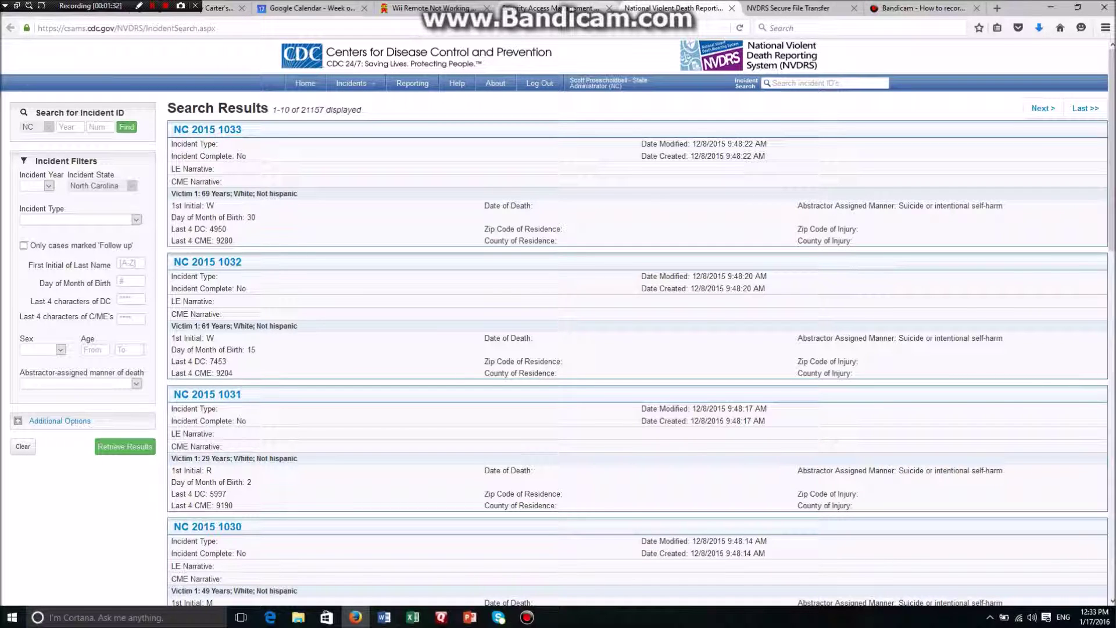
pyautogui.click(552, 8)
pyautogui.click(476, 300)
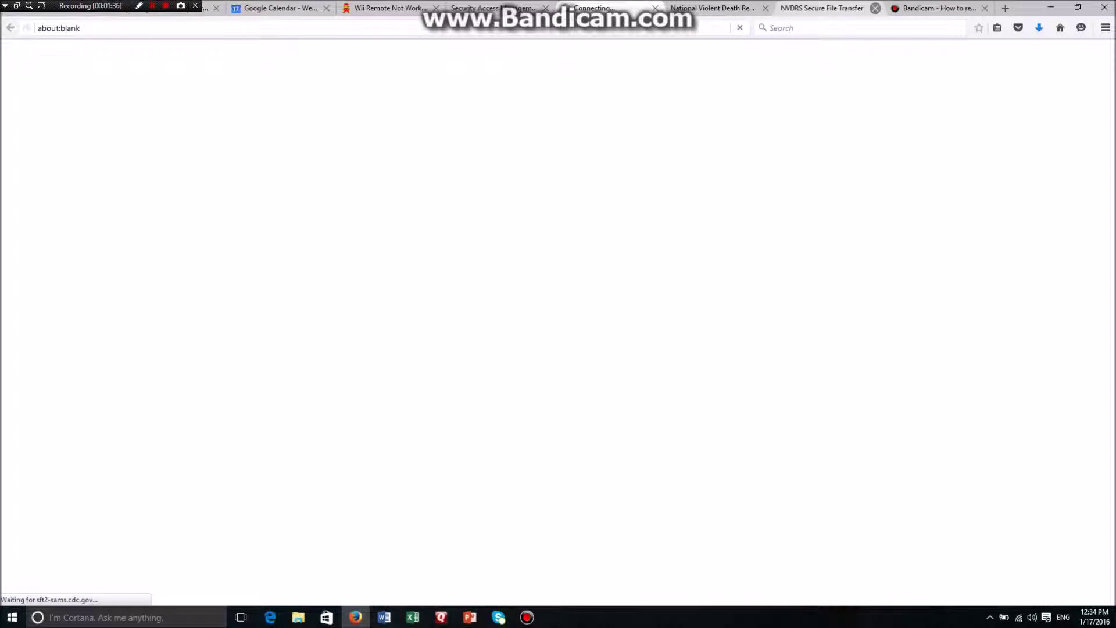
# - Close the old NVDRS Secure File Transfer page and the National Violent Death Reporting System page
pyautogui.click(876, 9)
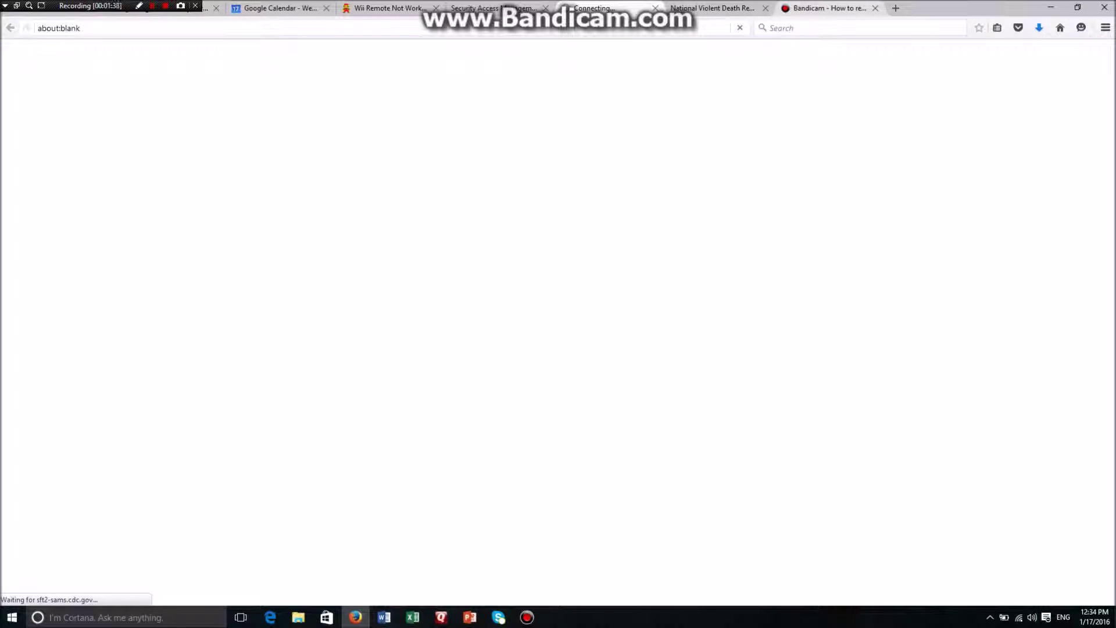
pyautogui.click(715, 8)
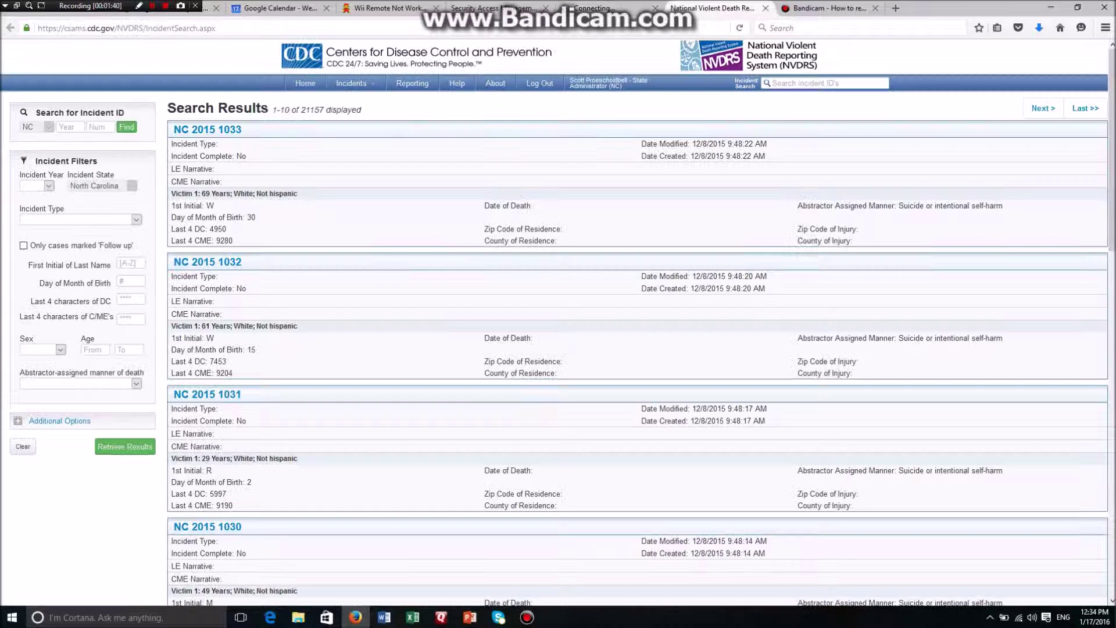
pyautogui.click(766, 8)
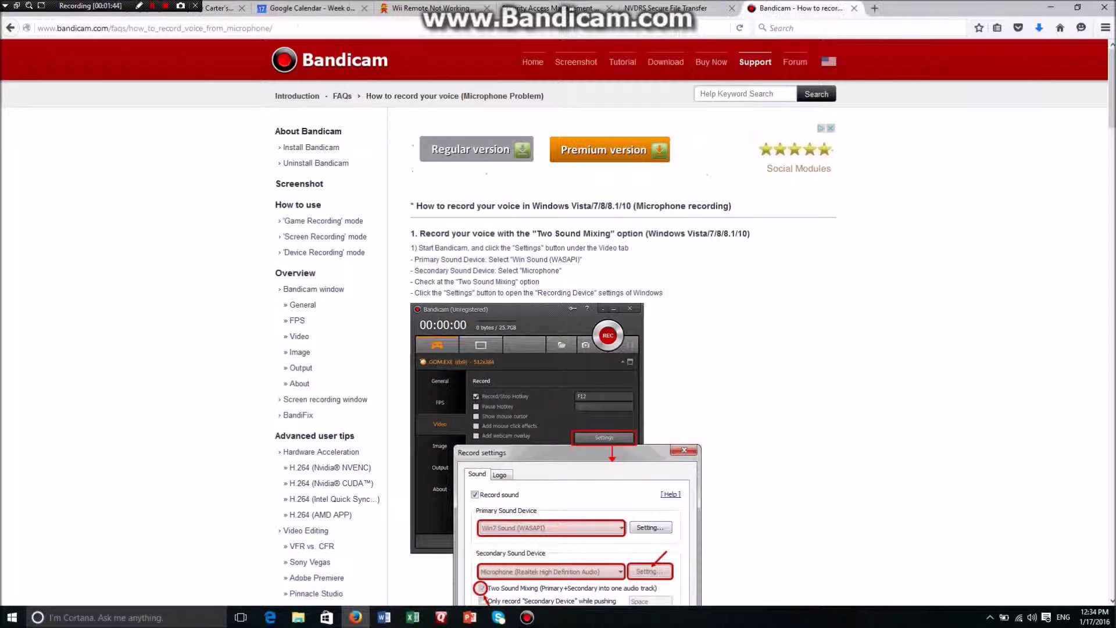
# - Select all the zip files on the newly opened NVDRS Secure File Transfer page and request their download
pyautogui.click(697, 8)
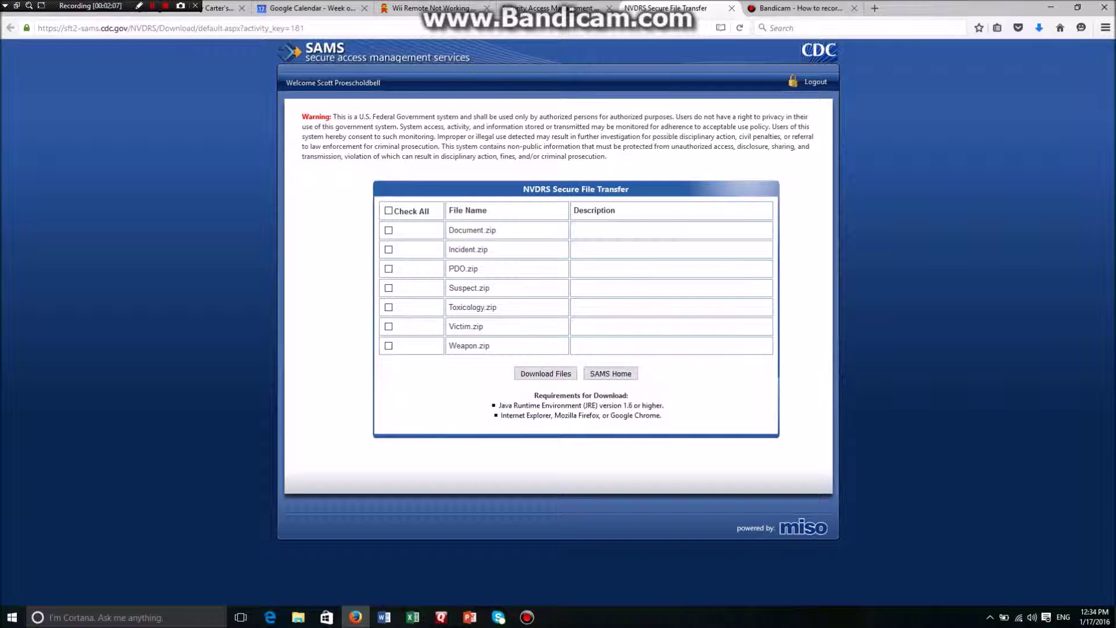
pyautogui.click(388, 211)
pyautogui.click(546, 373)
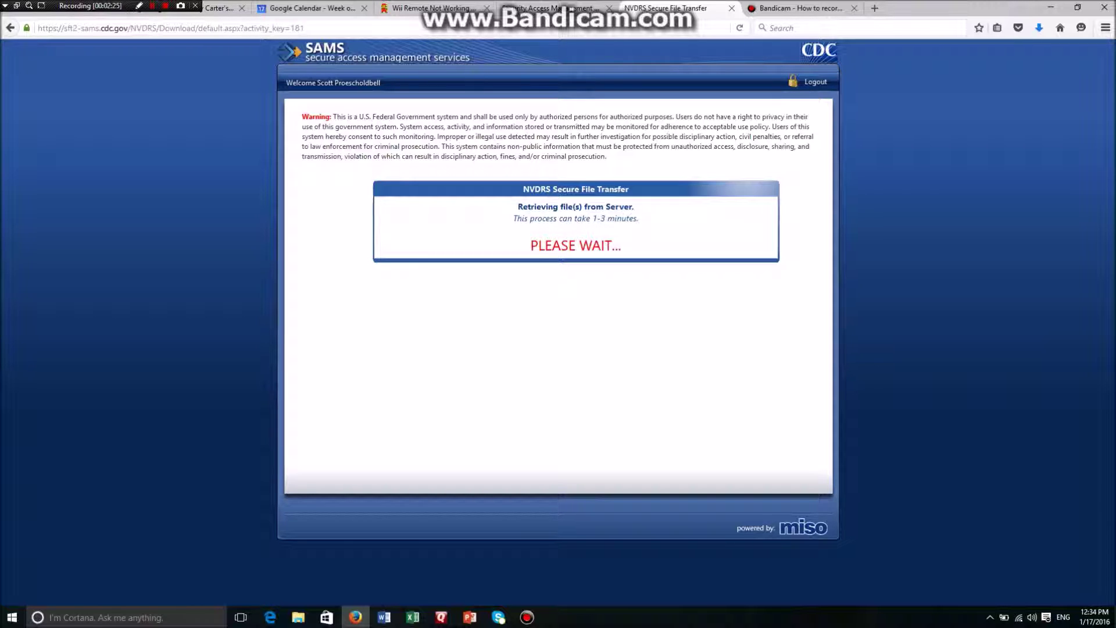
# - Switch to File Explorer and open the NC-VDRS folder inside the projects folder on the Desktop
pyautogui.moveTo(298, 617)
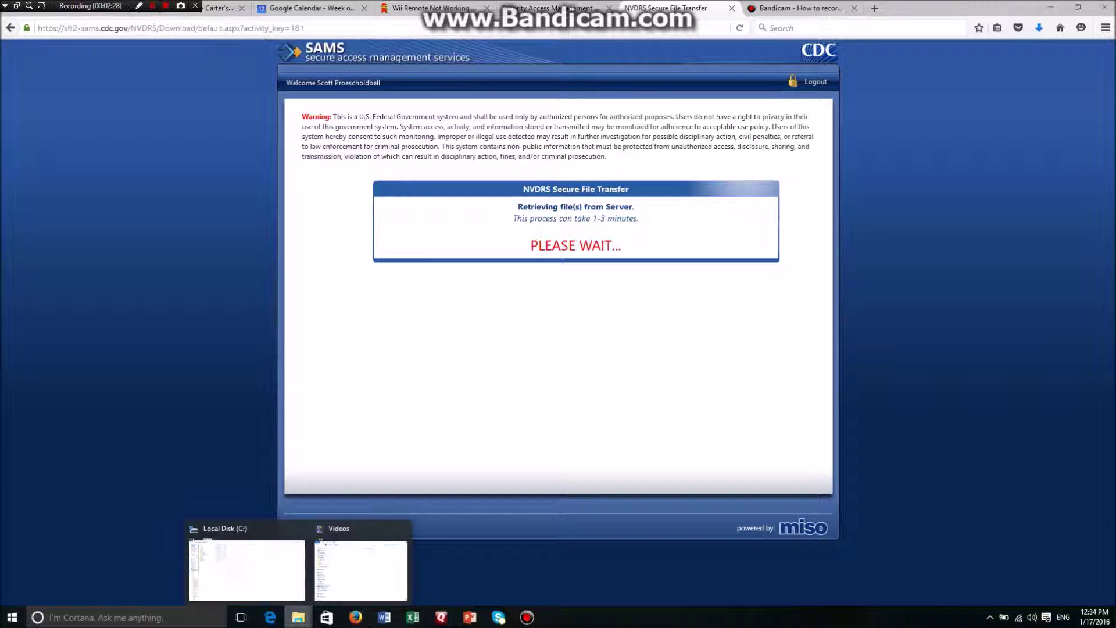
pyautogui.click(248, 567)
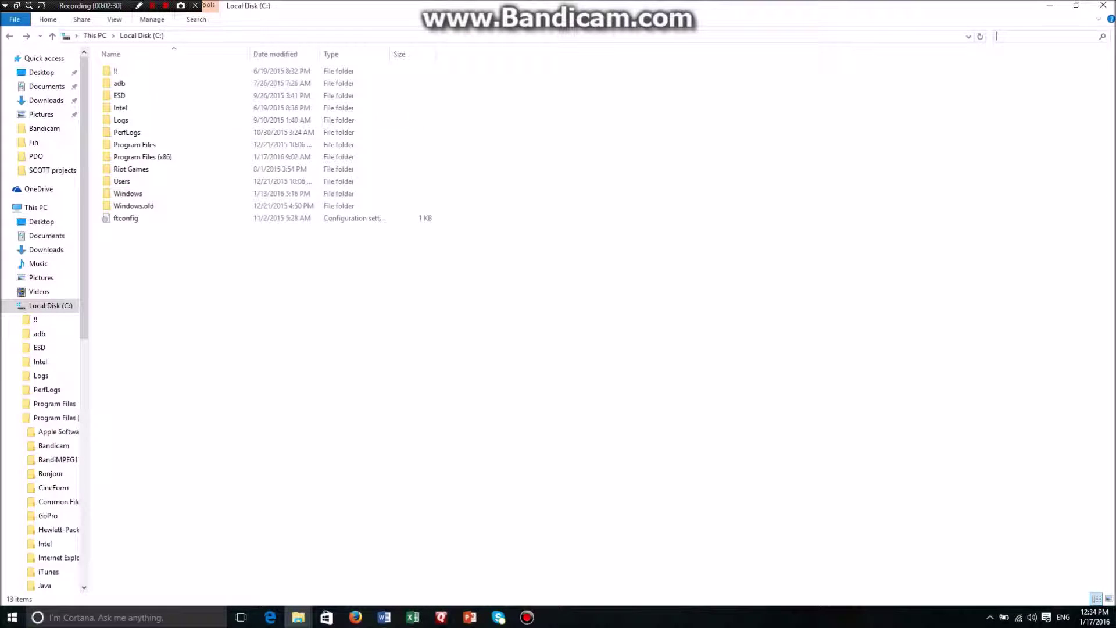
pyautogui.click(41, 72)
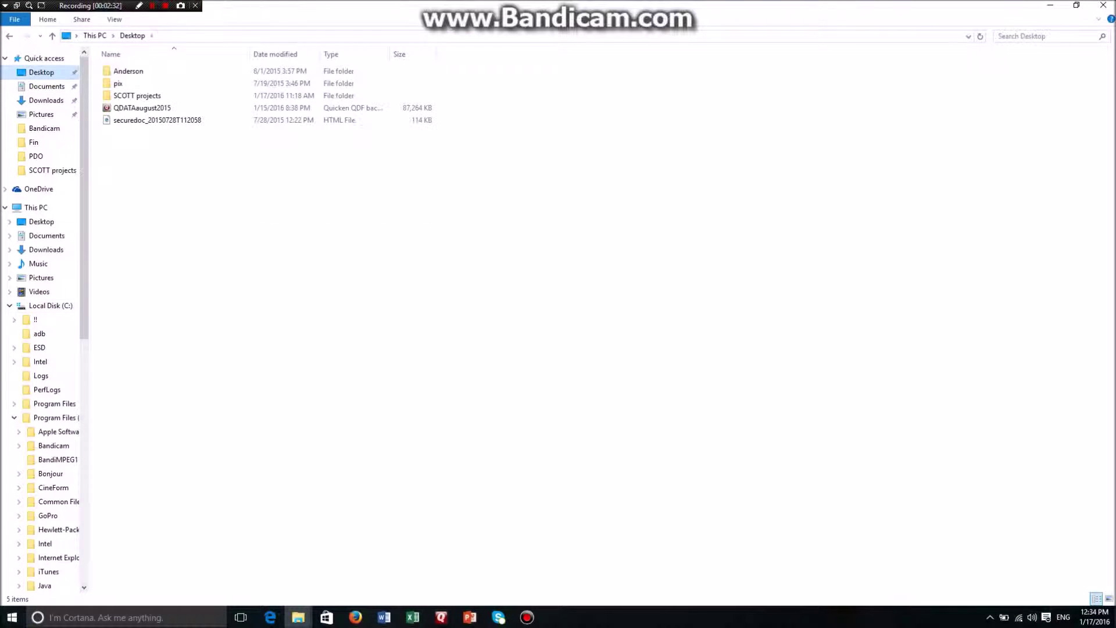
pyautogui.doubleClick(138, 96)
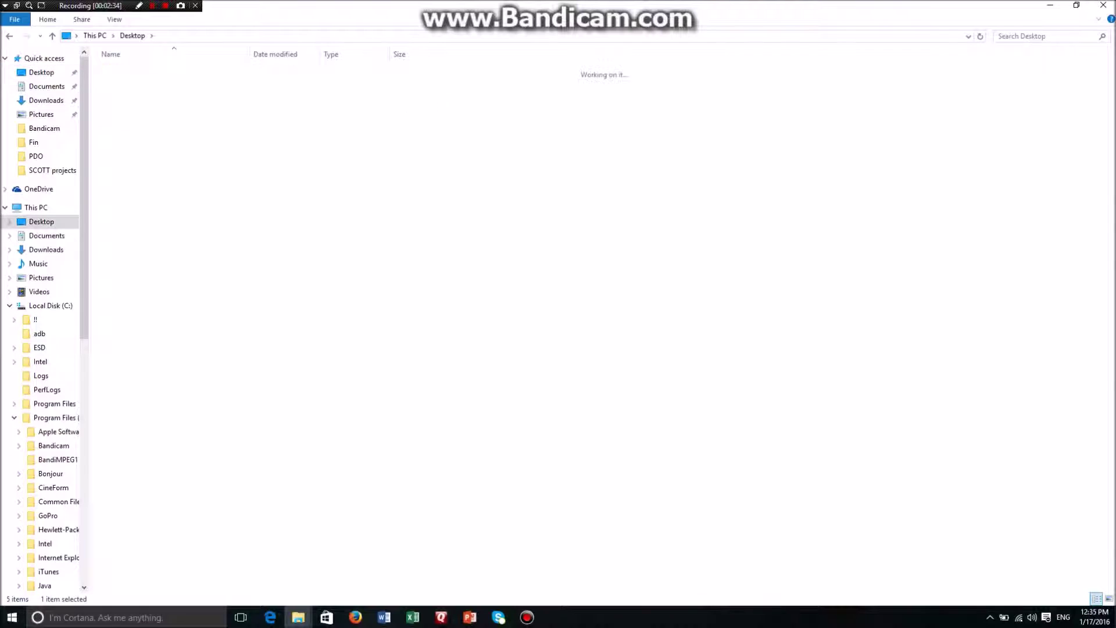
pyautogui.click(128, 120)
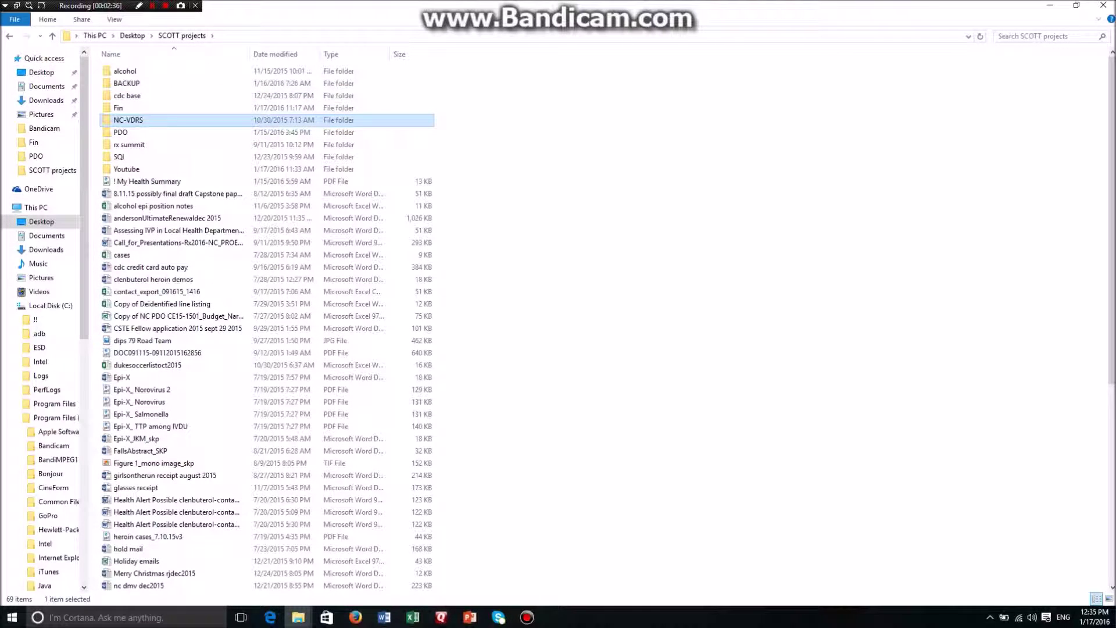
pyautogui.press('Return')
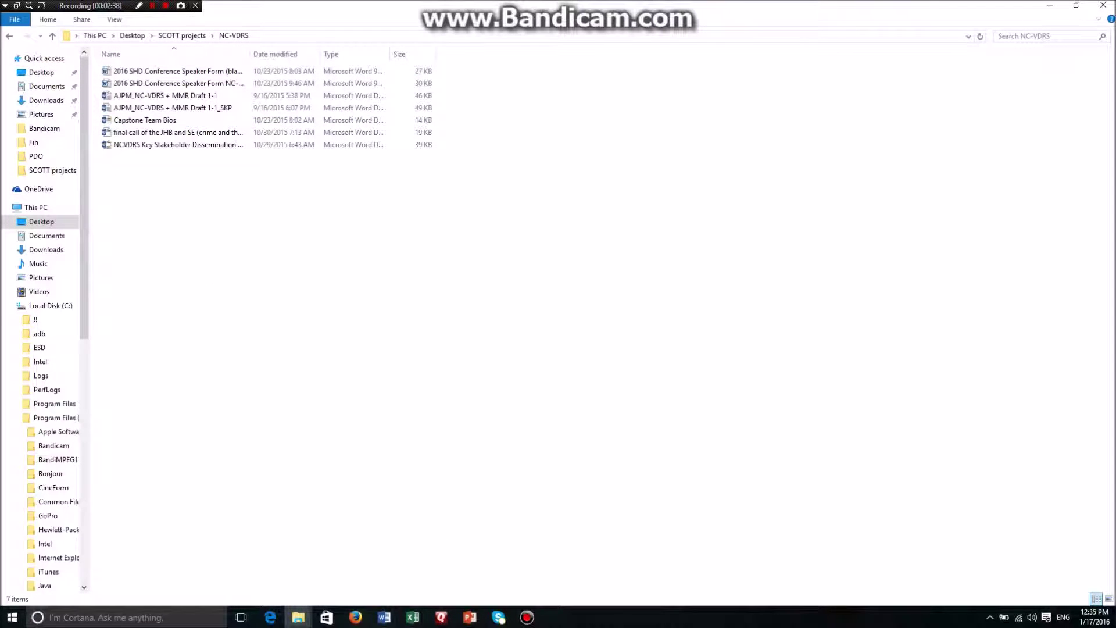
# - Create a new folder named "jan 17 2016" in the NC-VDRS folder
pyautogui.click(14, 19)
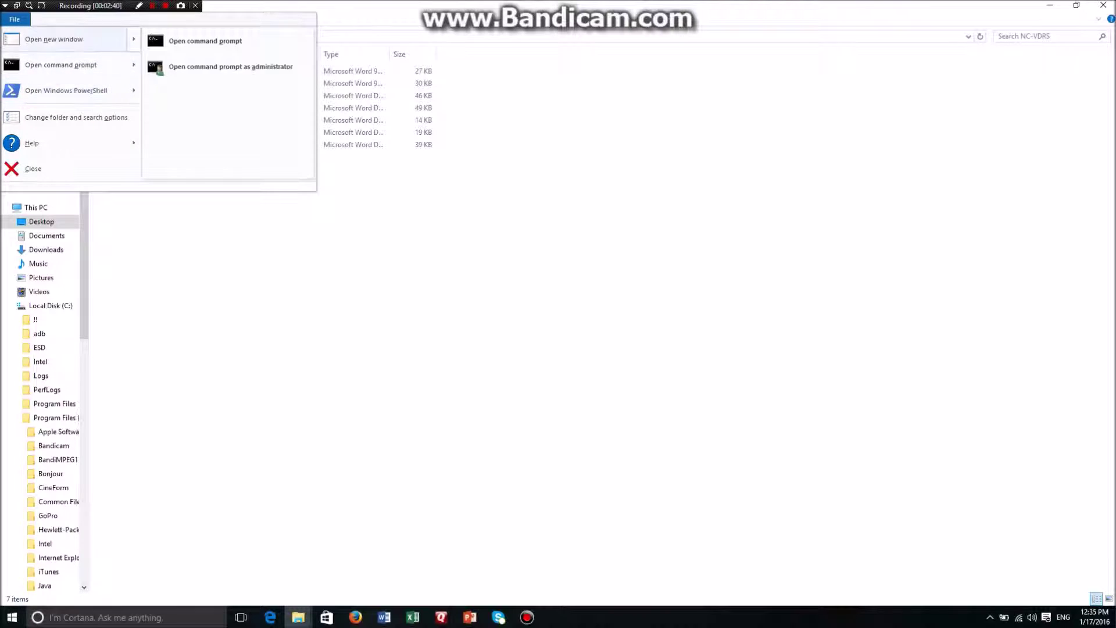
pyautogui.press('Escape')
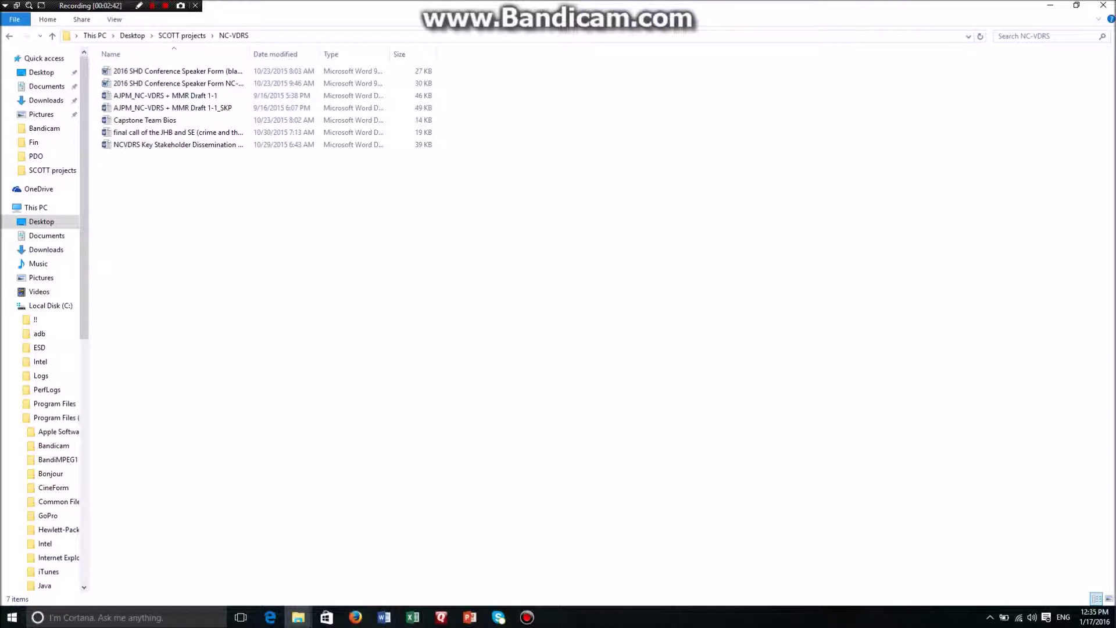
pyautogui.click(47, 19)
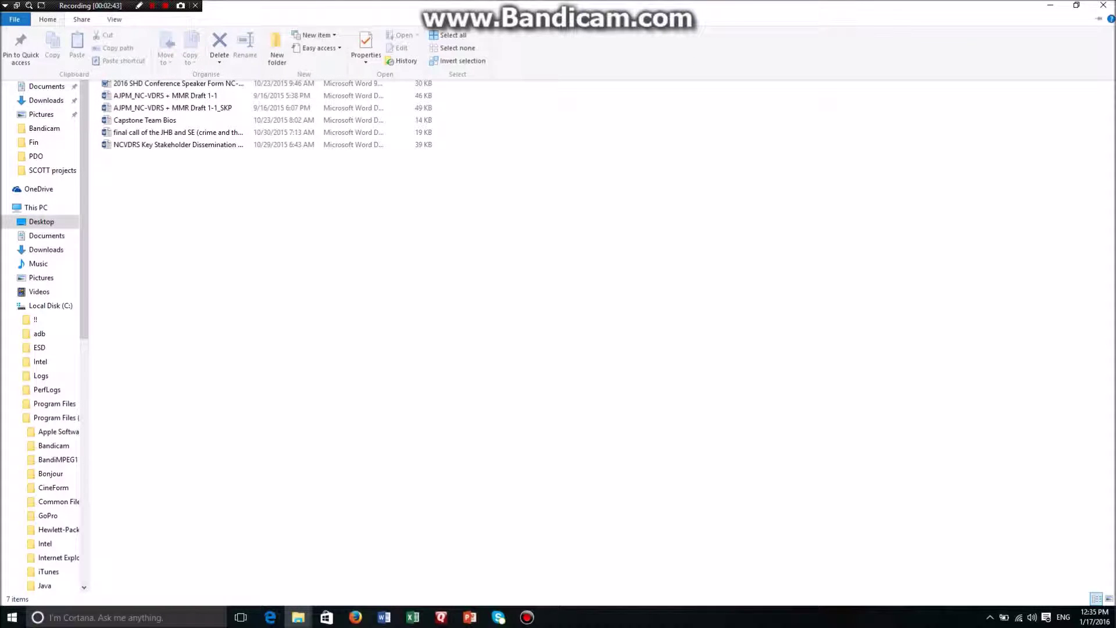
pyautogui.click(277, 47)
pyautogui.write('jan 17 2016')
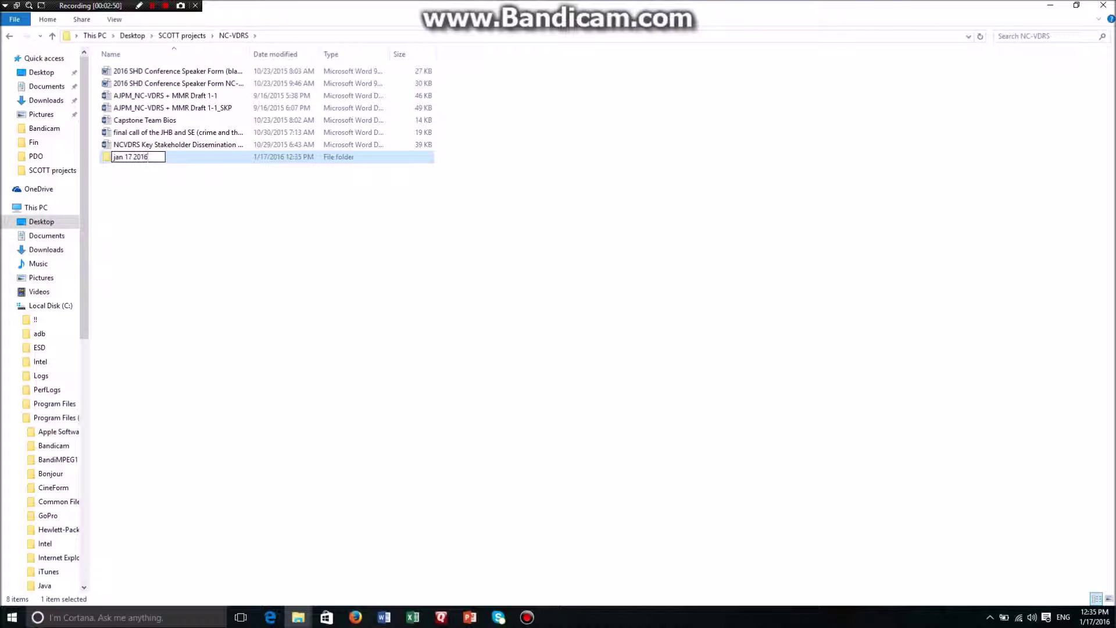
pyautogui.press('Return')
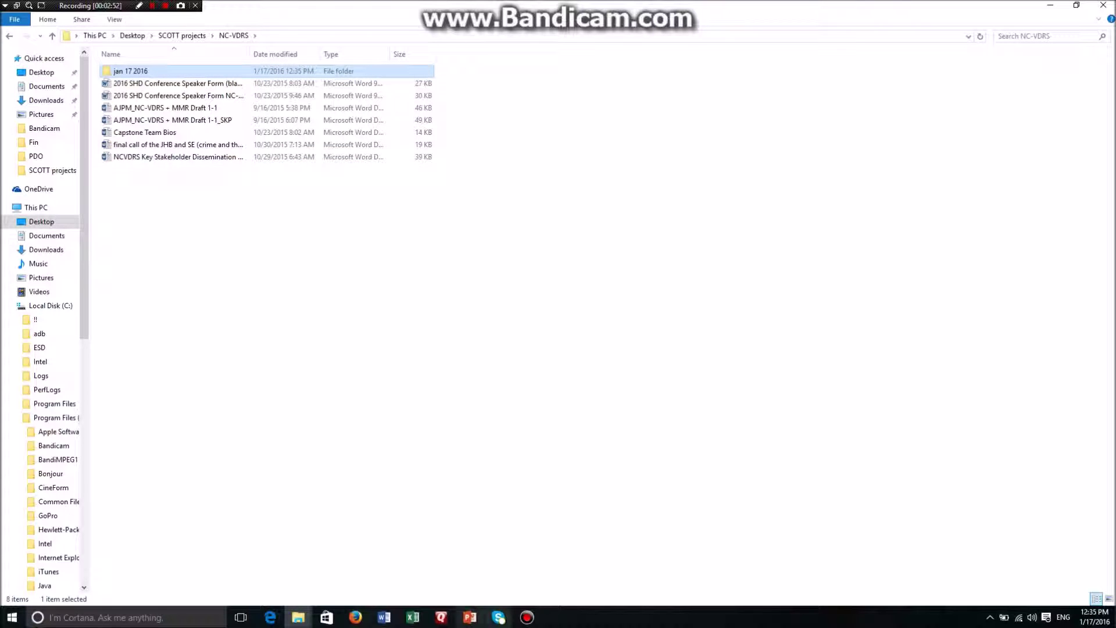
# - Switch back to Firefox, activate Java on the file transfer page, allow it for now and run the SAMSDPS application
pyautogui.click(355, 617)
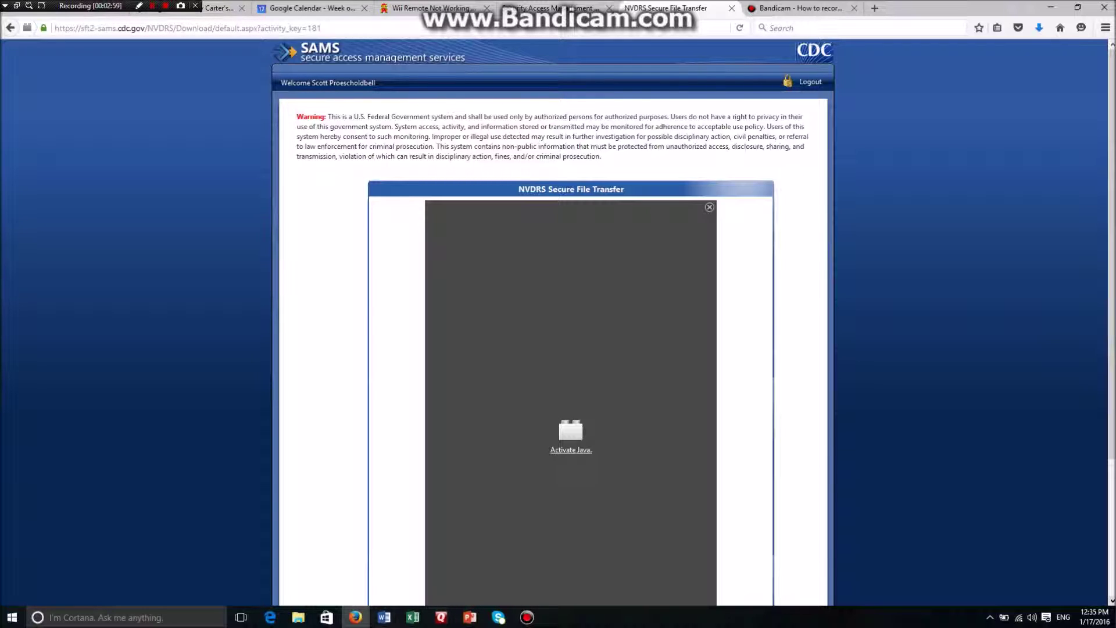
pyautogui.scroll(-5, 558, 320)
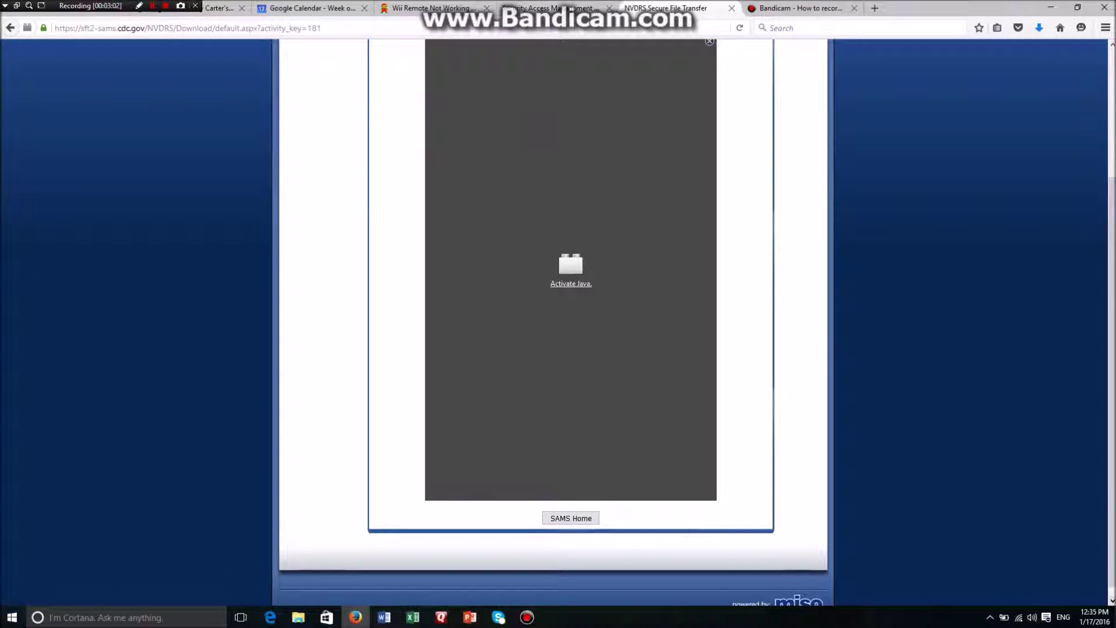
pyautogui.click(571, 283)
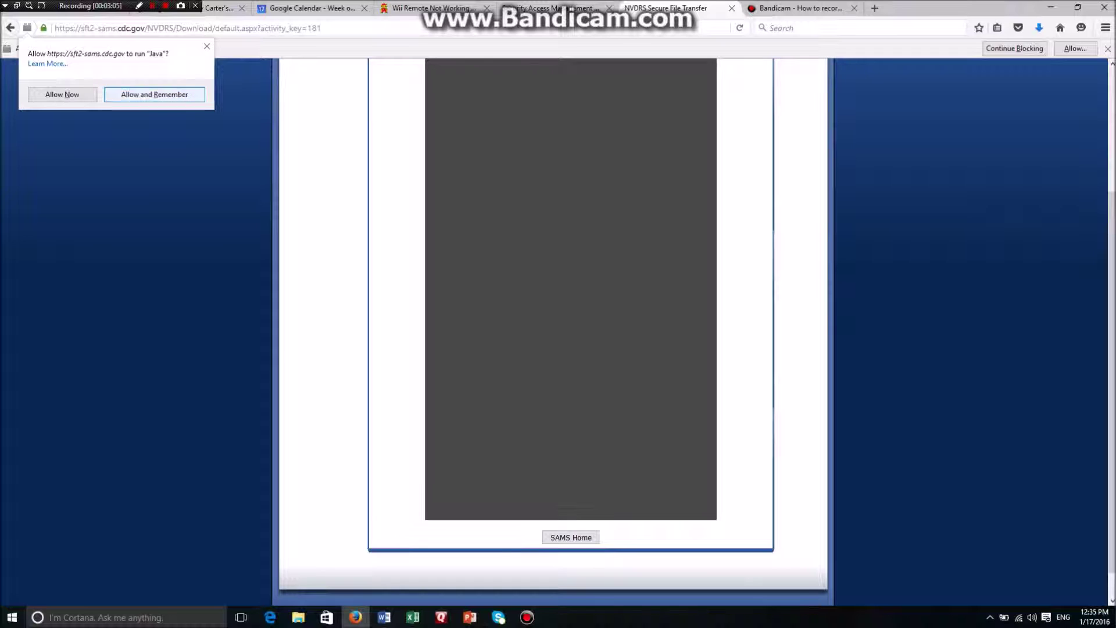
pyautogui.click(62, 94)
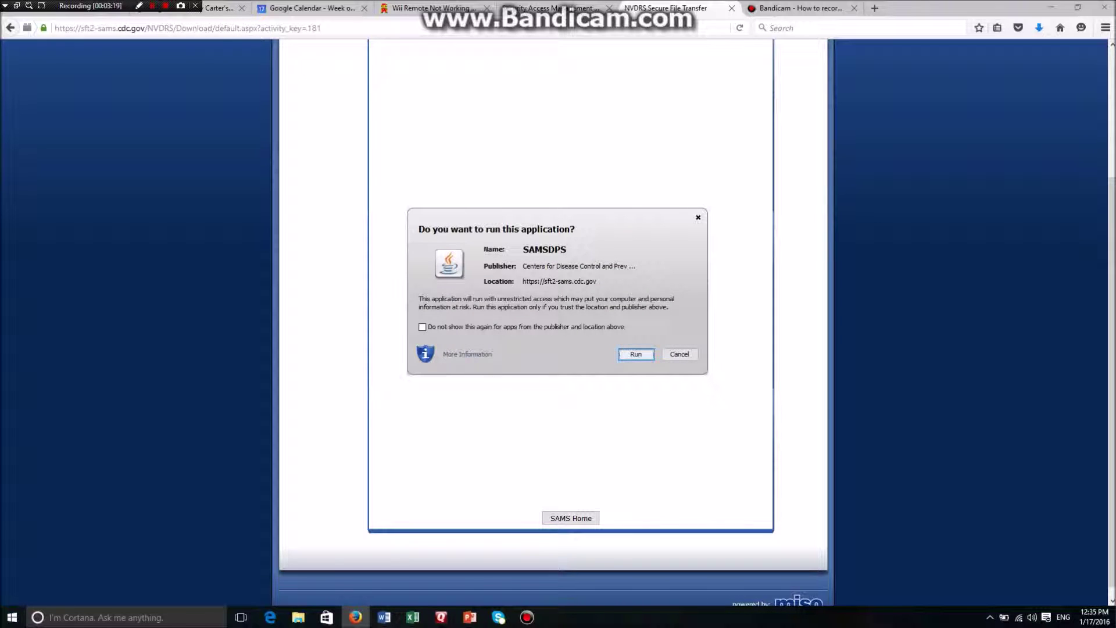
pyautogui.press('Return')
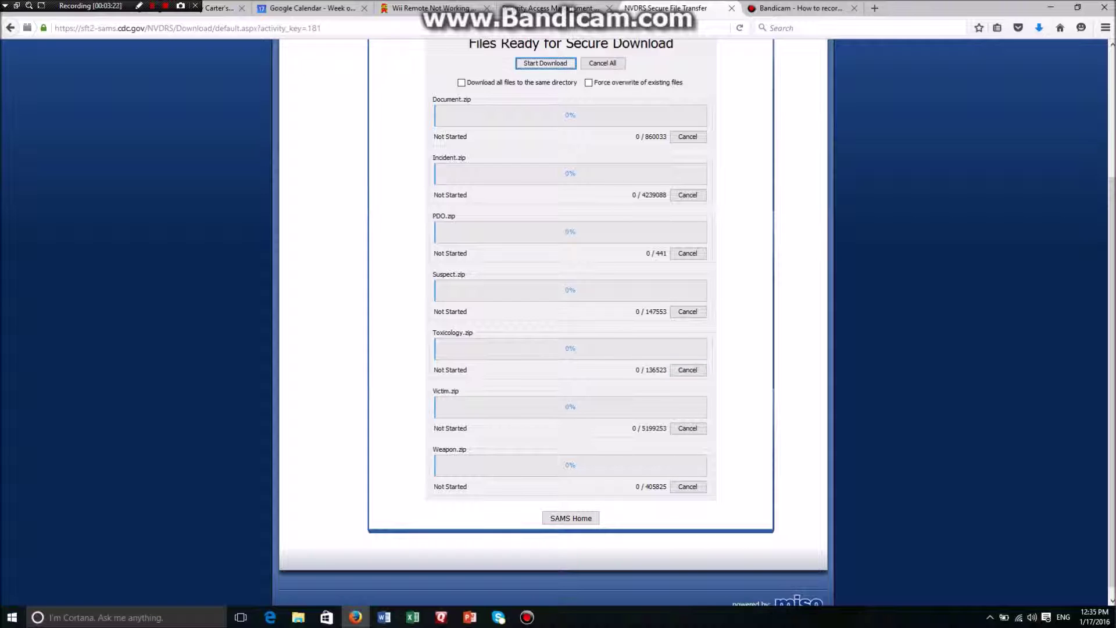
# - Download all files to the same directory, saving them in the "jan 17 2016" folder under NC-VDRS in the Desktop projects folder
pyautogui.click(462, 83)
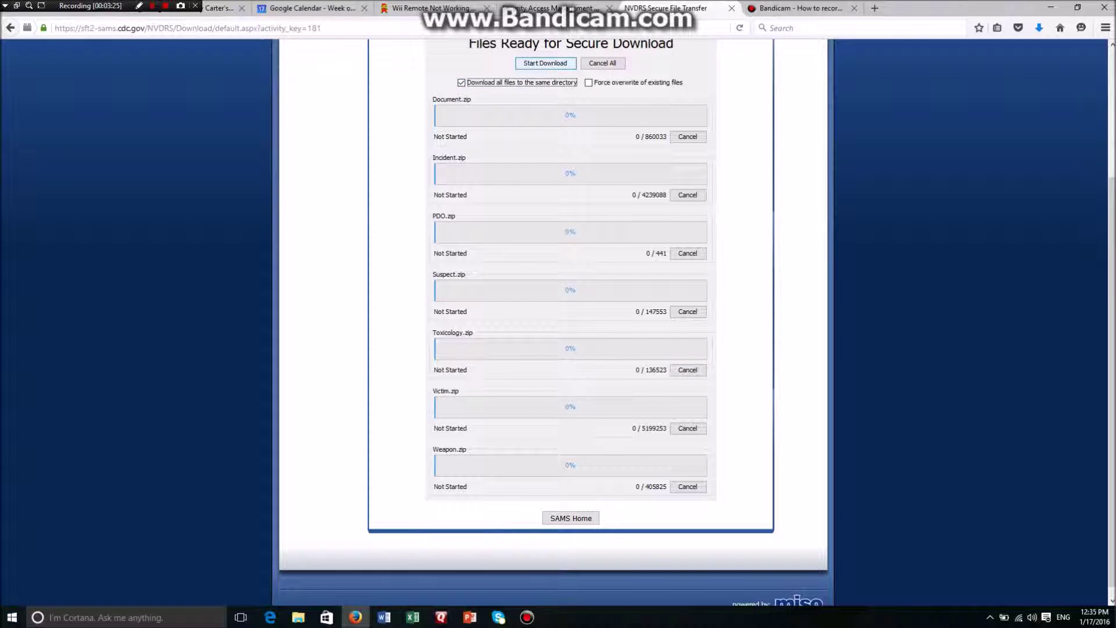
pyautogui.click(546, 63)
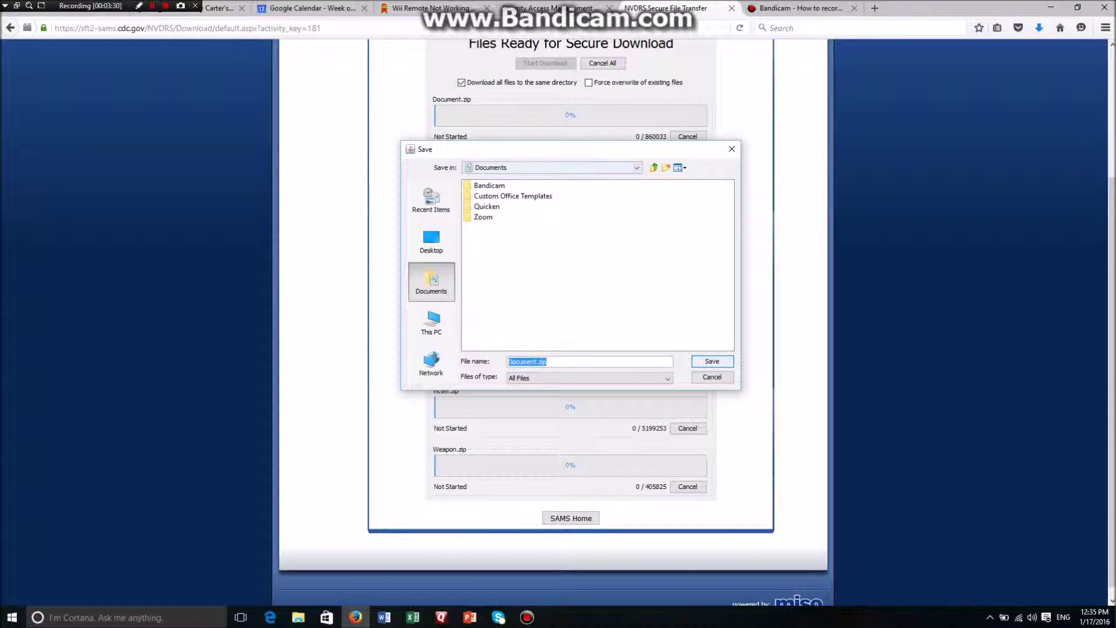
pyautogui.click(637, 168)
pyautogui.scroll(2, 549, 216)
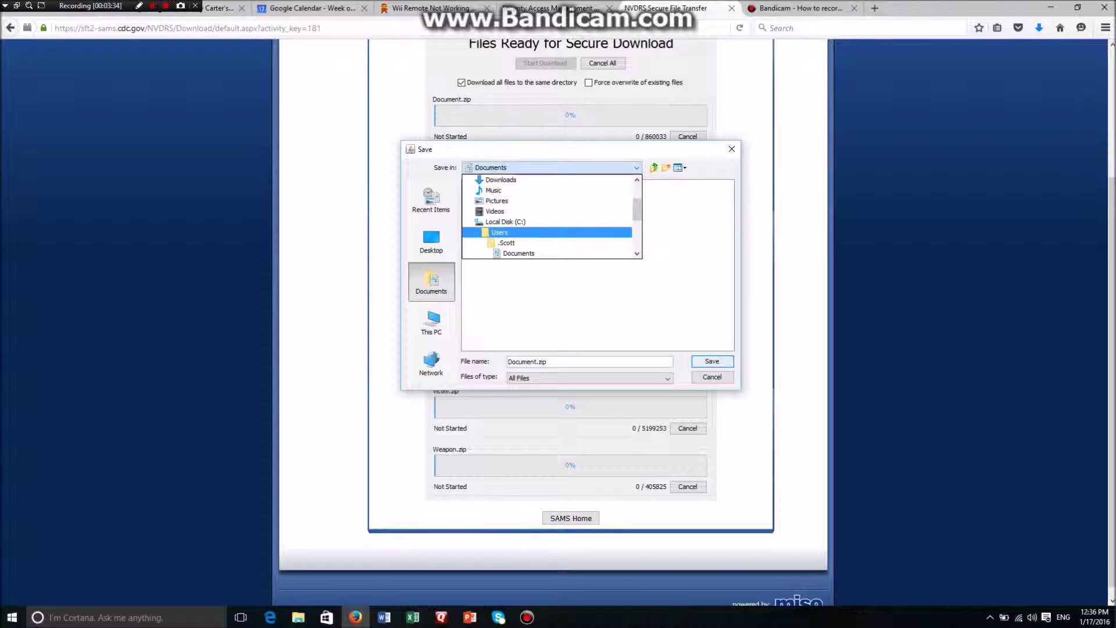
pyautogui.scroll(2, 549, 201)
pyautogui.click(486, 190)
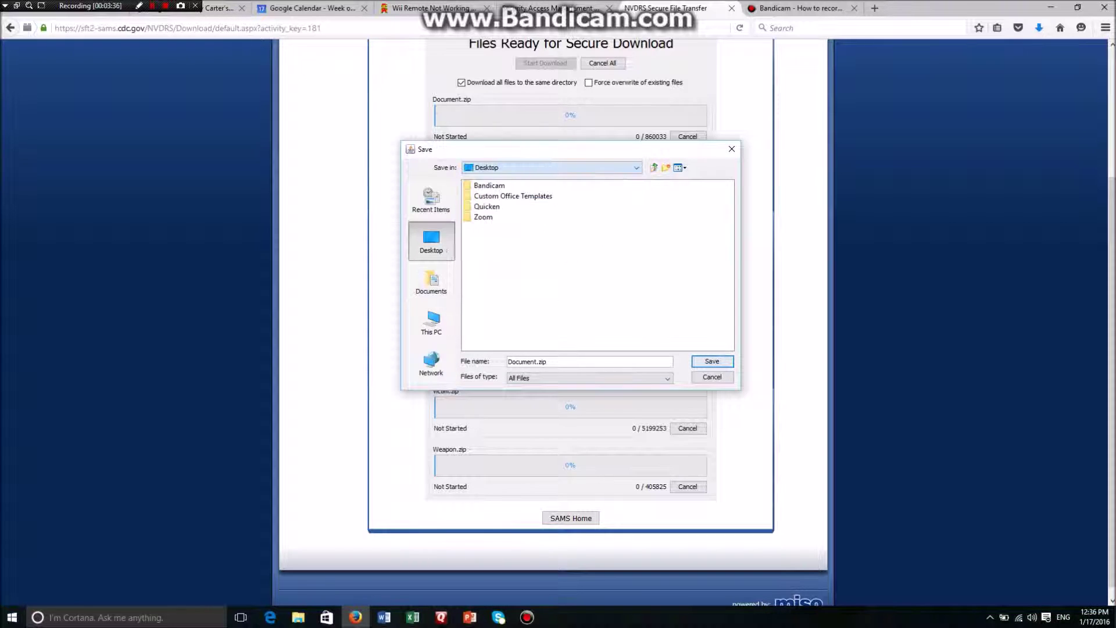
pyautogui.doubleClick(497, 269)
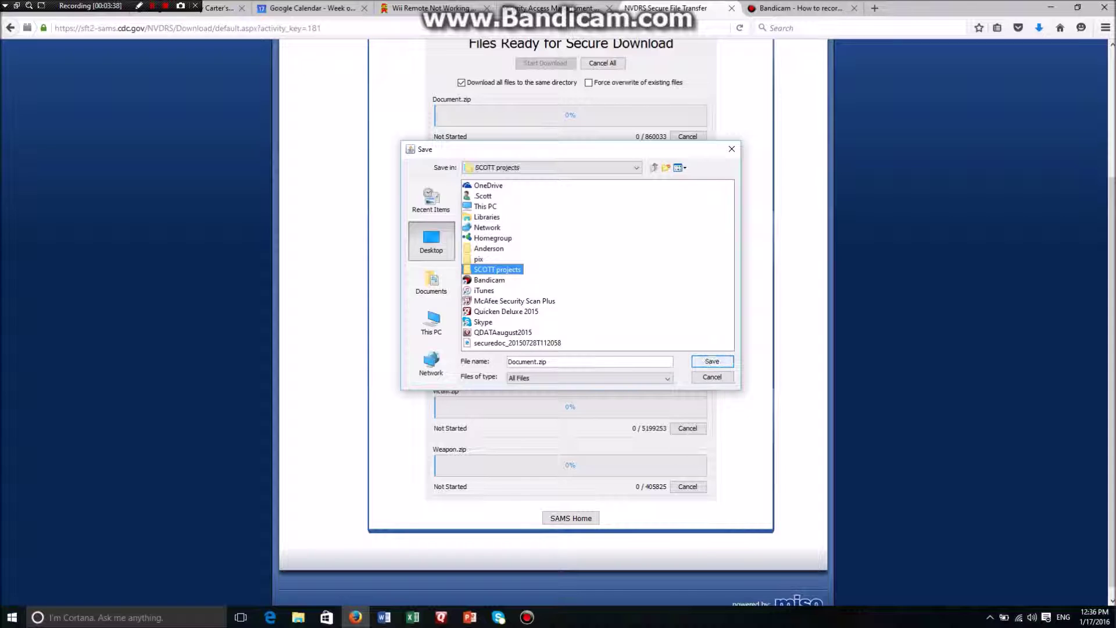
pyautogui.doubleClick(489, 227)
pyautogui.doubleClick(491, 185)
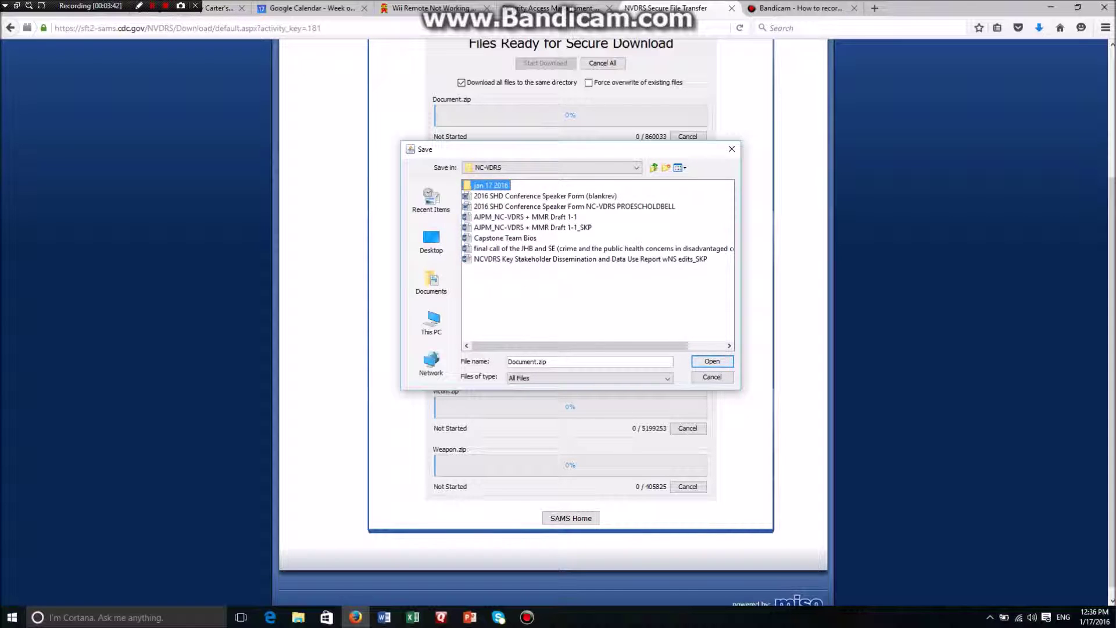
pyautogui.click(712, 361)
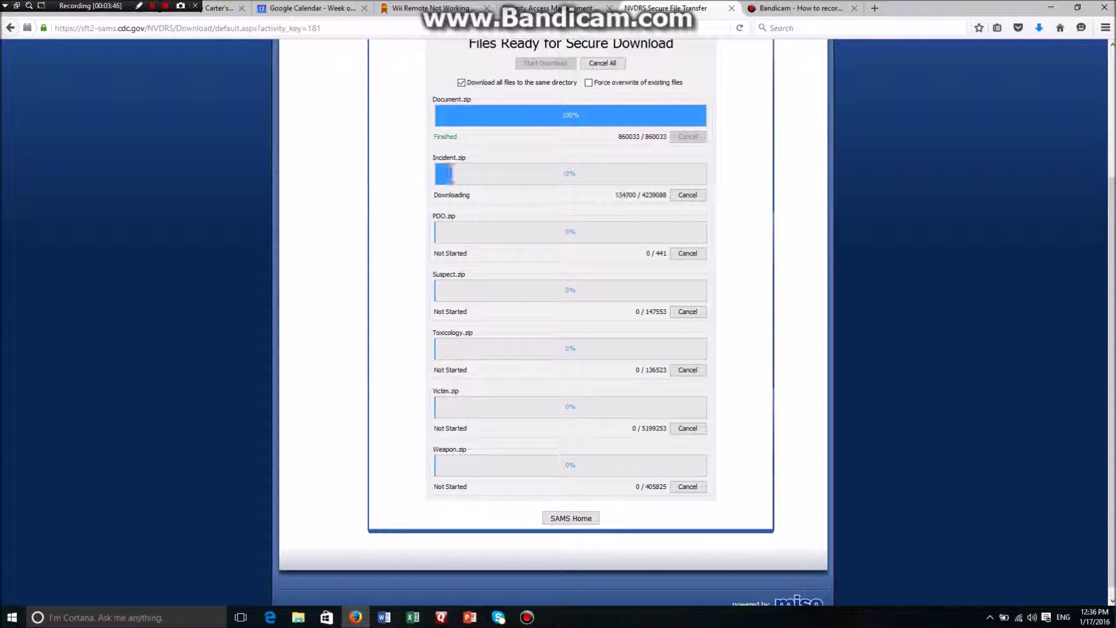